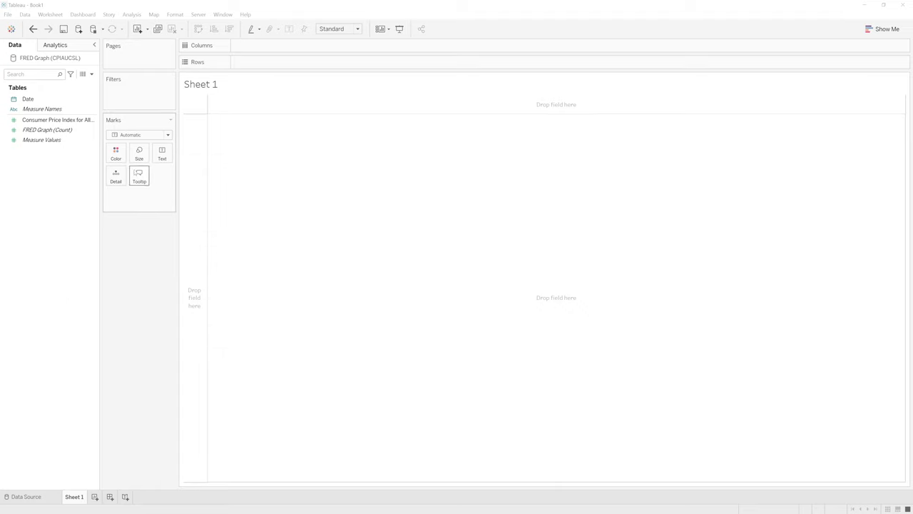
Place YEAR(Date) on Columns and Consumer Price Index on Rows to plot CPI by year.
click(24, 97)
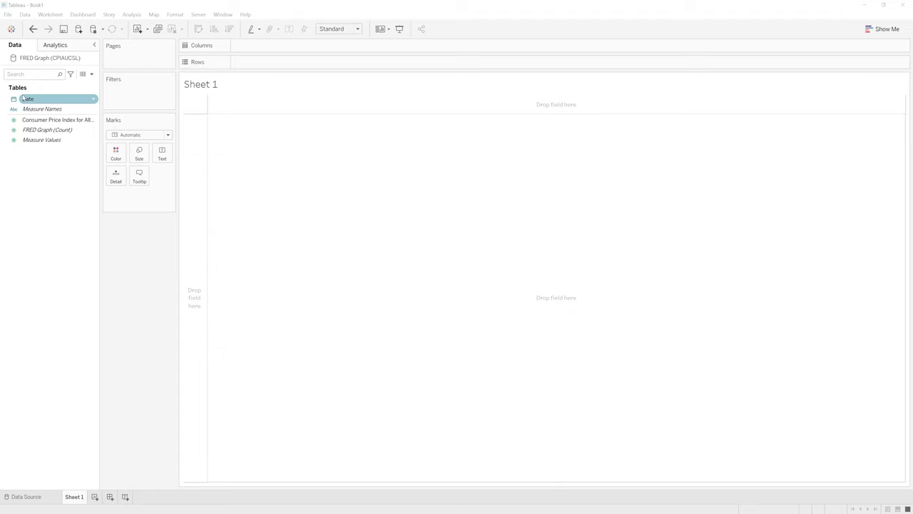
drag(24, 98, 242, 48)
click(57, 120)
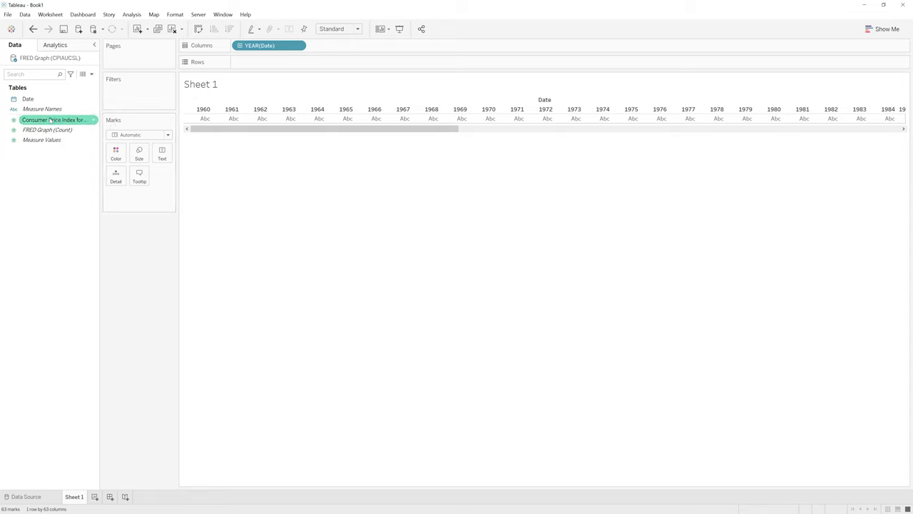
drag(44, 122, 261, 69)
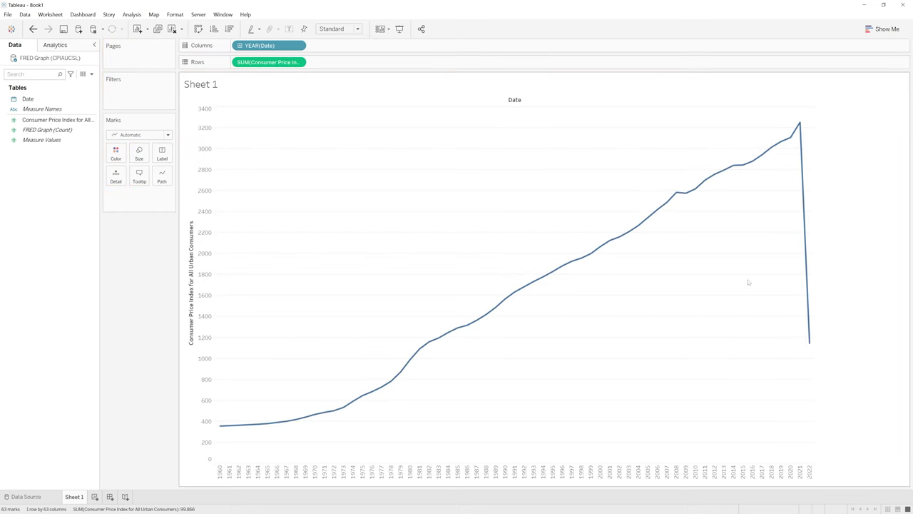
Change the CPI measure on Rows from Sum to Average.
mouse_move(810, 344)
click(298, 62)
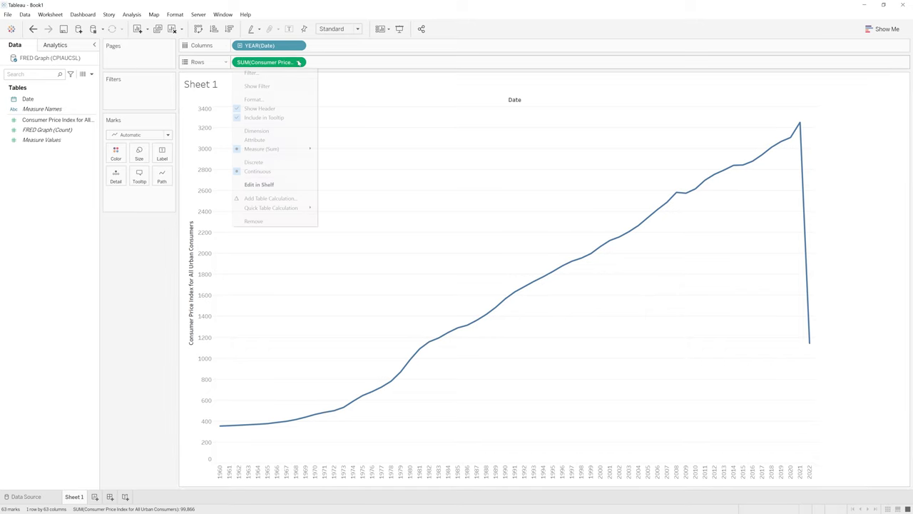
mouse_move(280, 150)
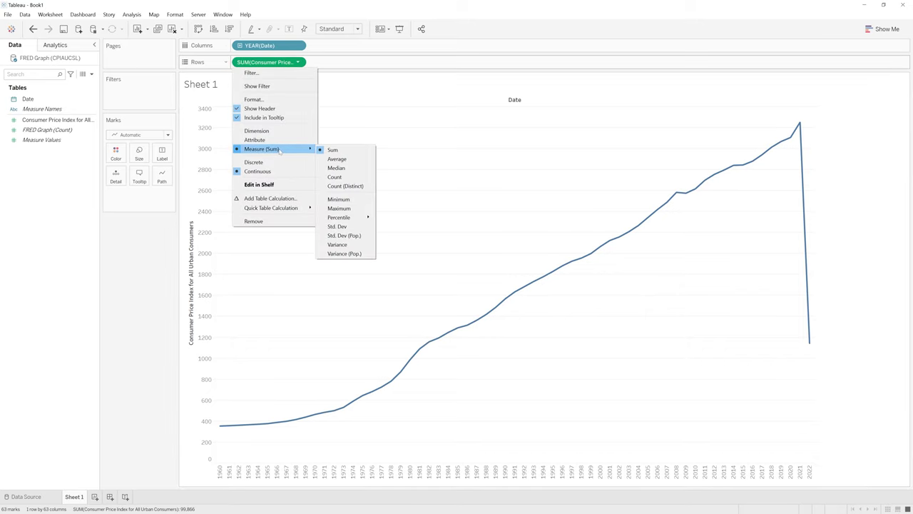
click(355, 158)
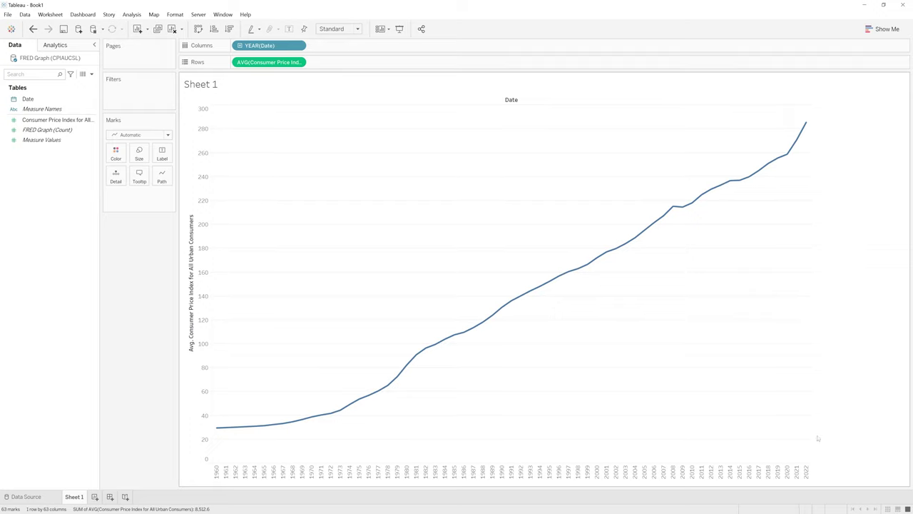
mouse_move(806, 123)
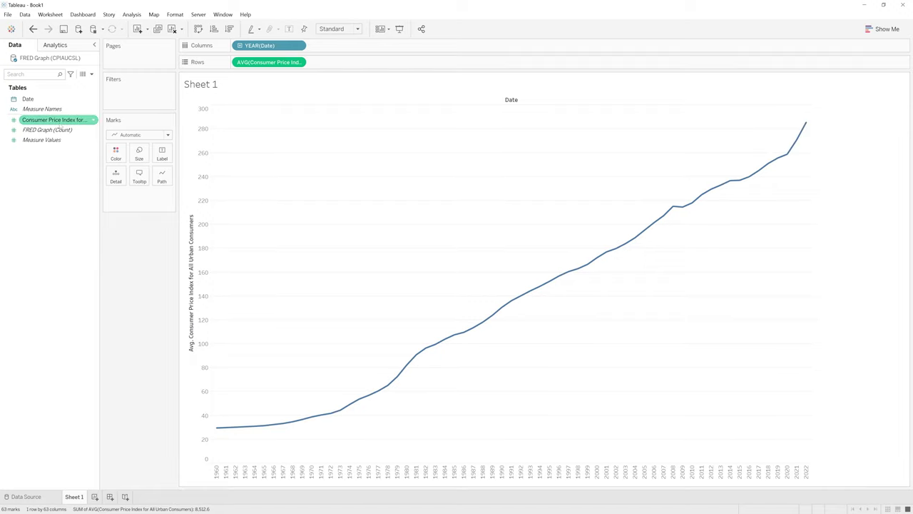
Add Consumer Price Index to the Pages shelf and set its measure to Average.
drag(33, 123, 131, 65)
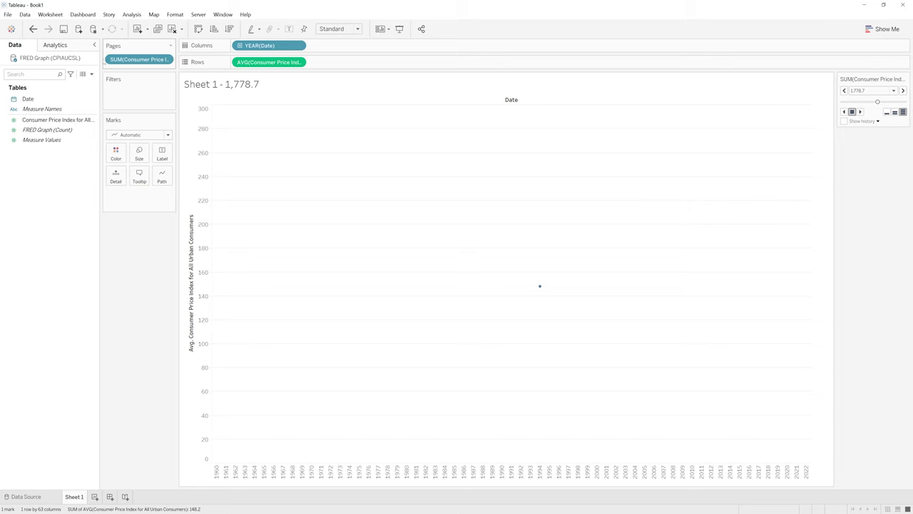
click(166, 61)
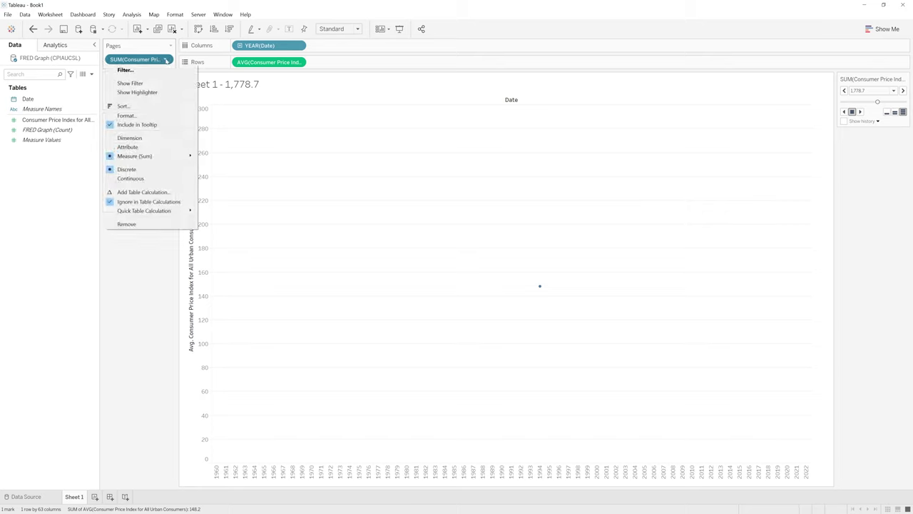
mouse_move(151, 157)
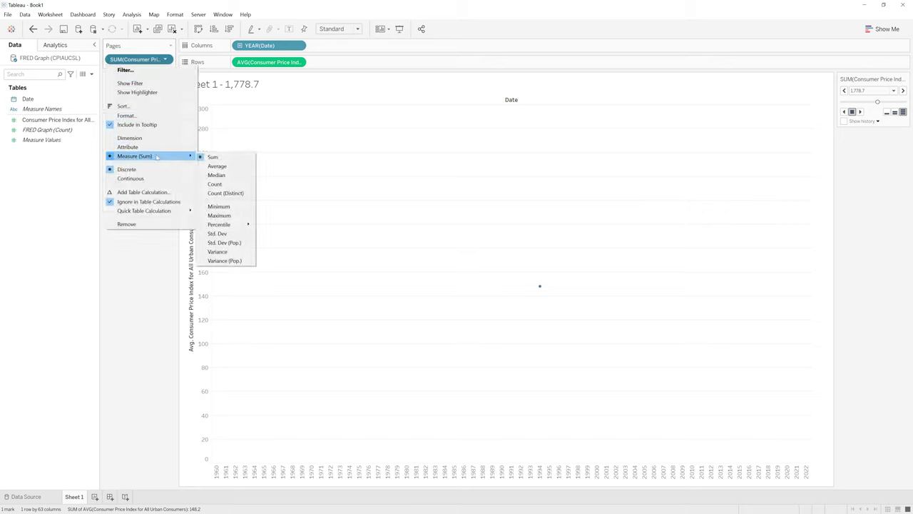
click(221, 169)
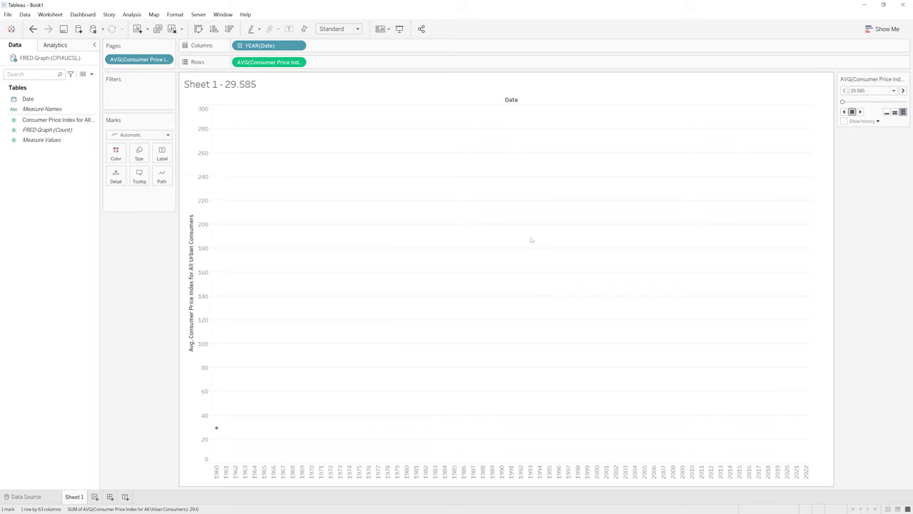
Step forward through the pages and switch playback speed between medium, slow and fast.
click(860, 112)
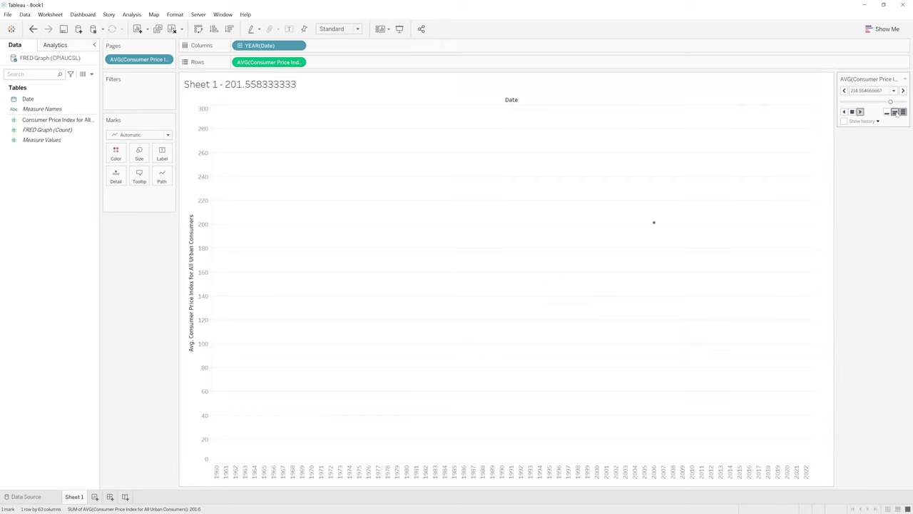
click(895, 113)
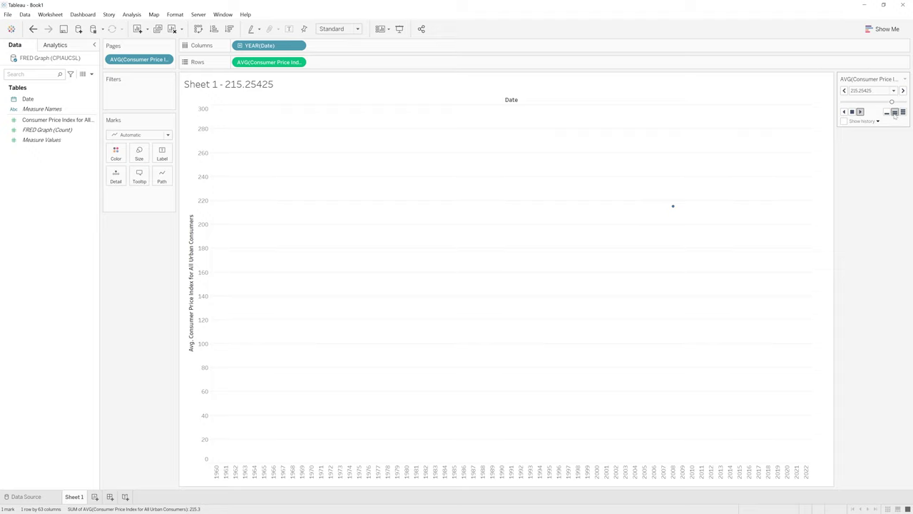
mouse_move(703, 198)
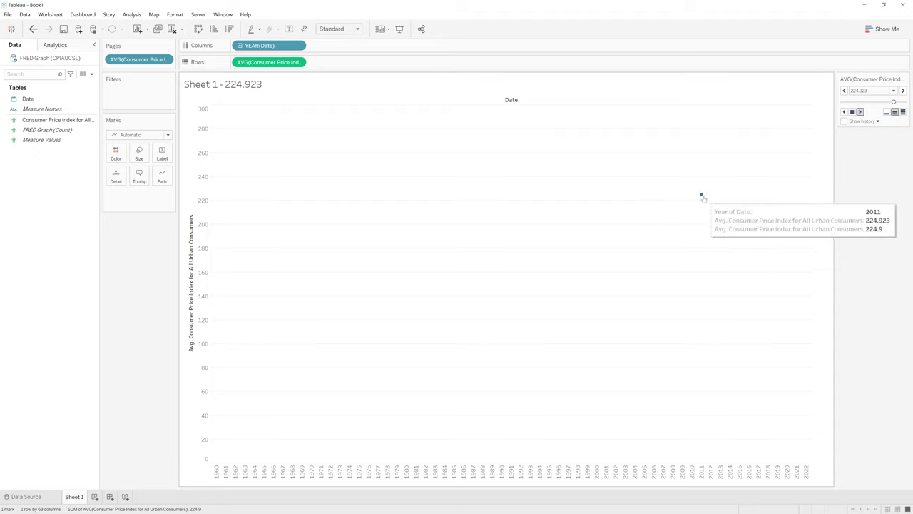
click(887, 113)
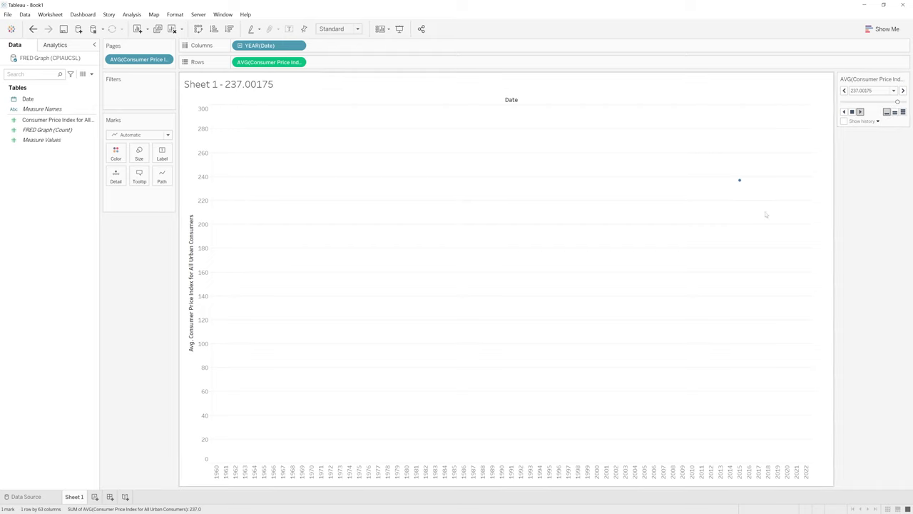
click(902, 113)
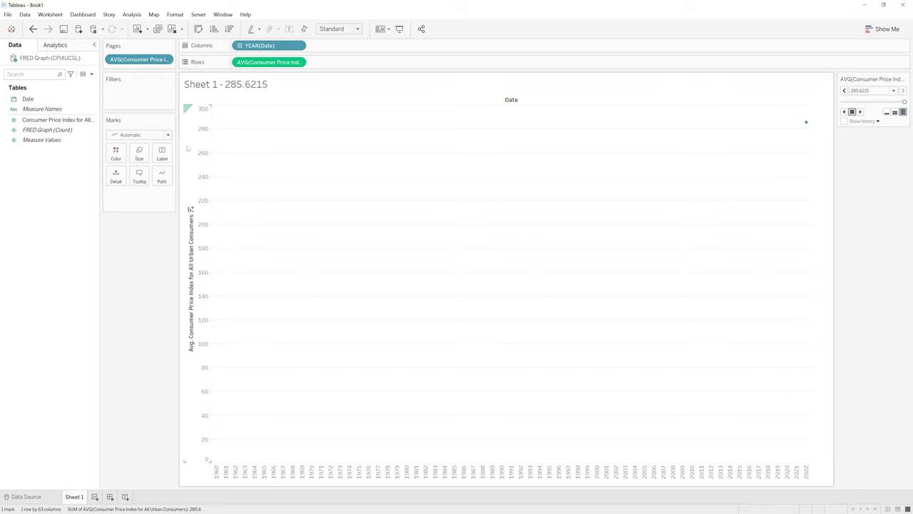
Change the mark type to Bar and play the pages from 1960.
click(168, 135)
click(135, 156)
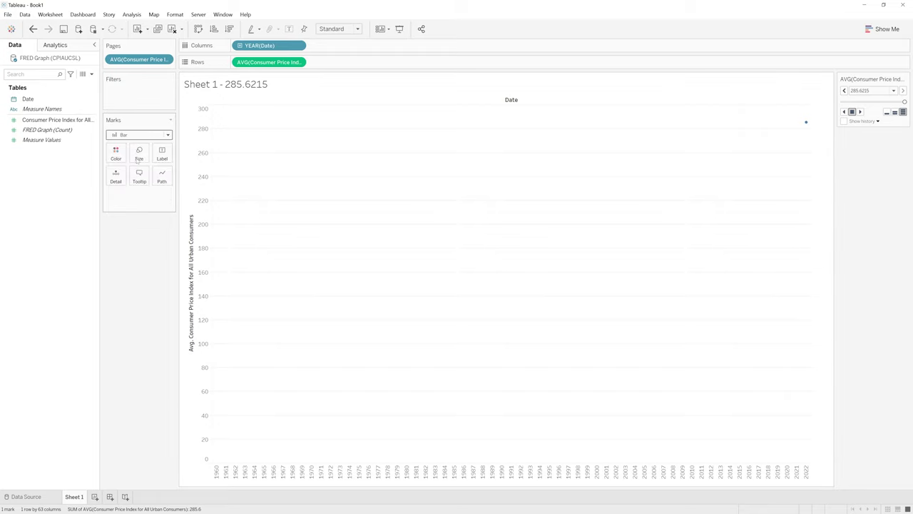
click(860, 112)
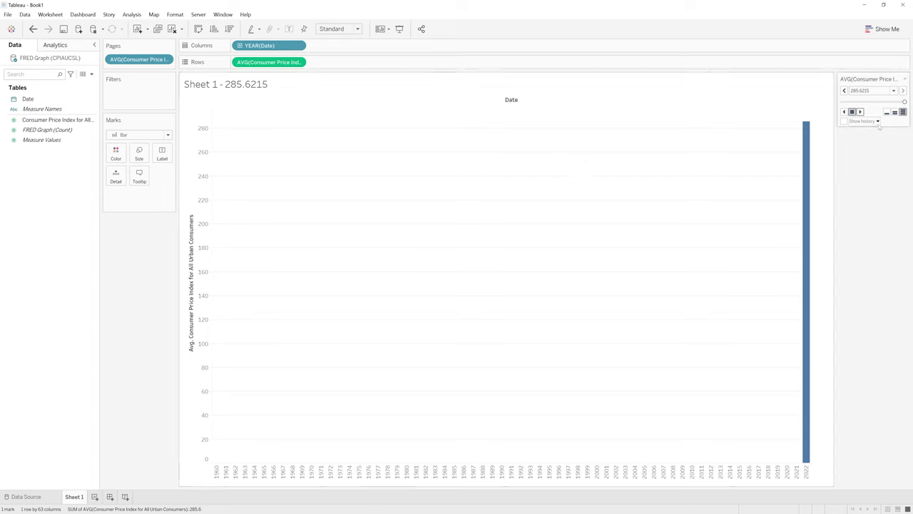
Set Show history to All marks and replay the yearly pages from 1960 through 2022.
click(877, 121)
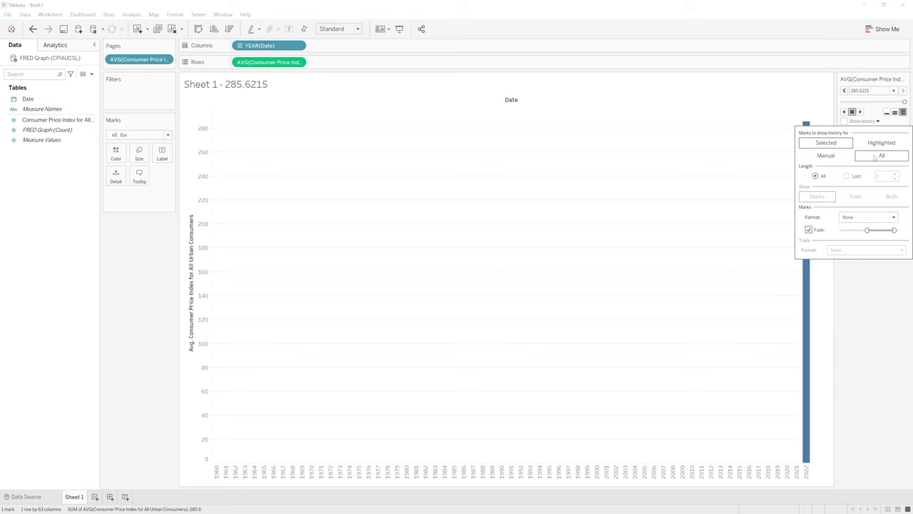
click(881, 155)
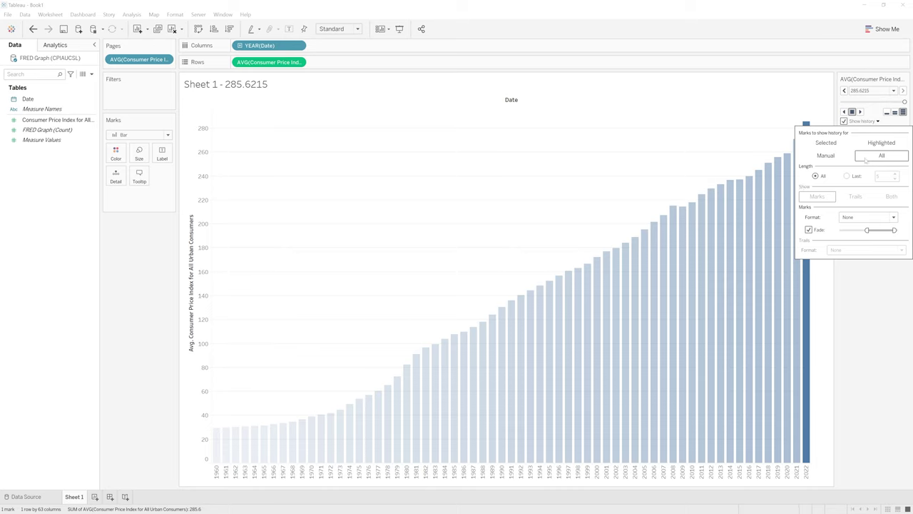
click(868, 328)
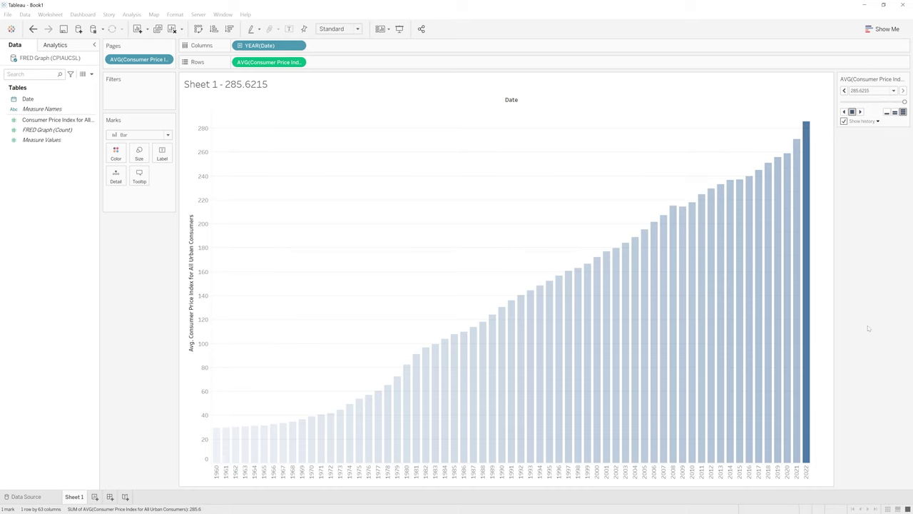
click(866, 121)
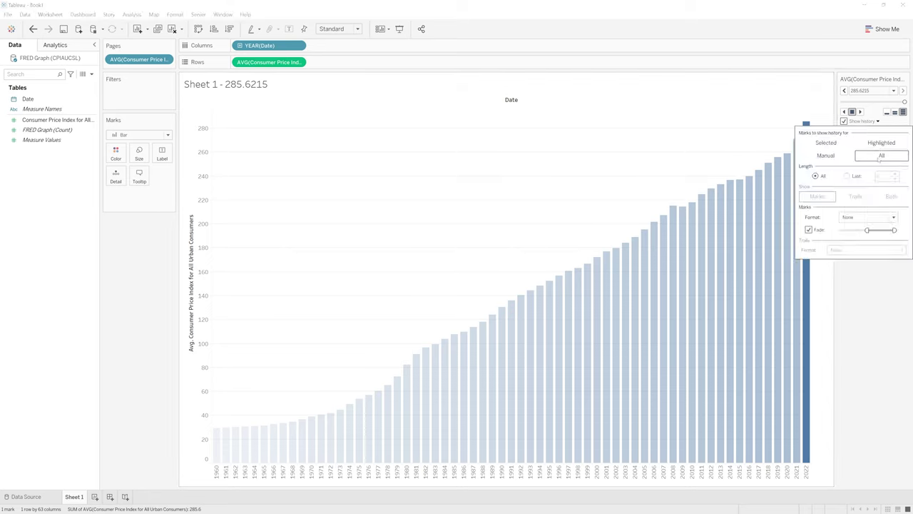
click(866, 323)
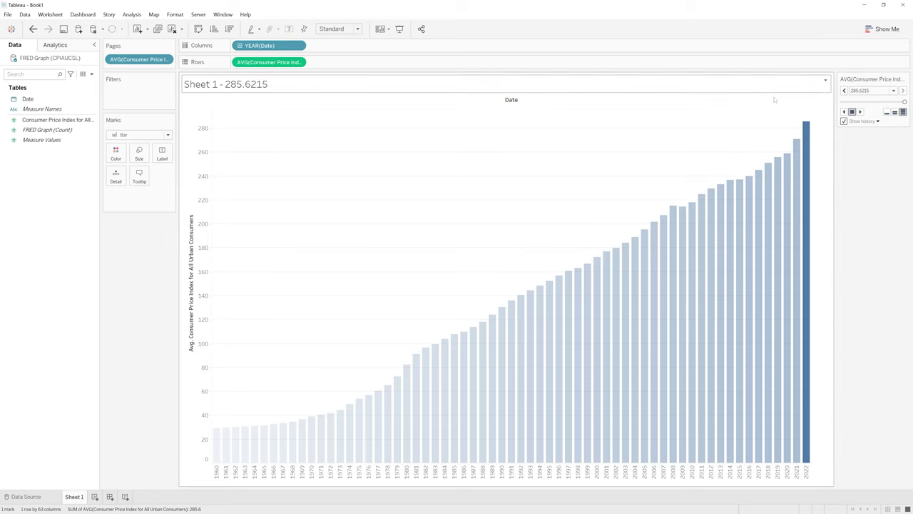
click(859, 112)
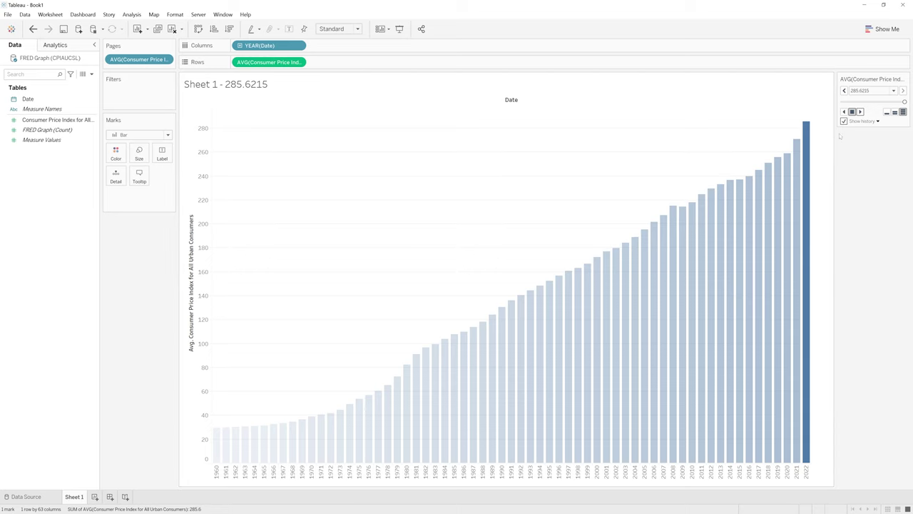
Keep history marks faded and colour them purple in the Show history options.
click(866, 121)
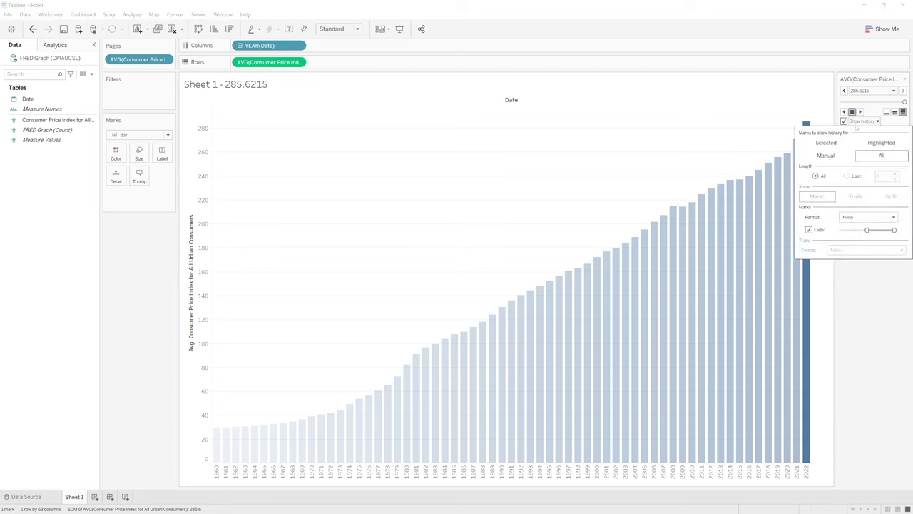
click(808, 229)
click(809, 230)
click(856, 217)
click(845, 284)
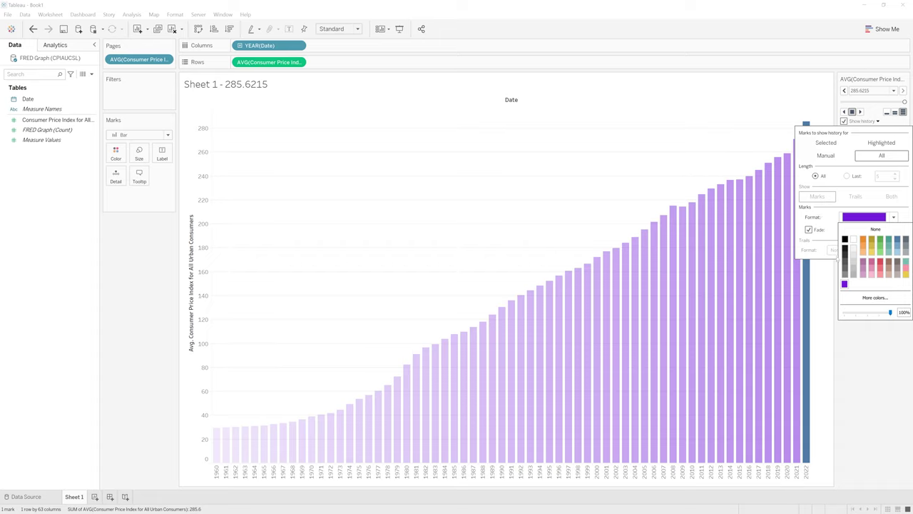
click(806, 249)
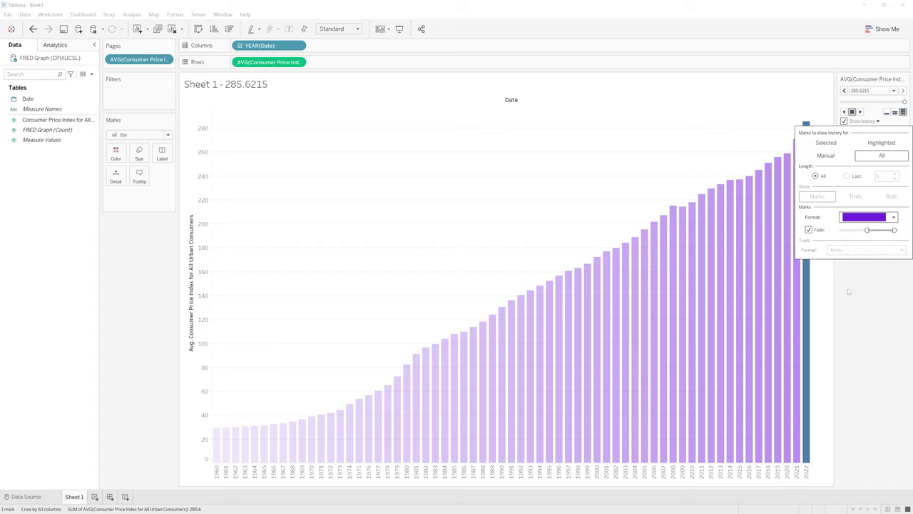
click(849, 291)
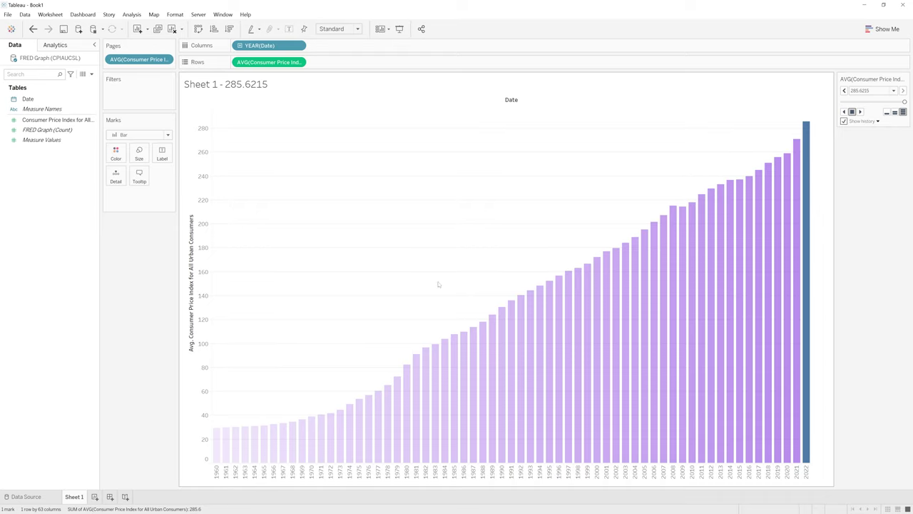
Turn on Loop Playback for the pages and restart playback from the first year.
mouse_move(810, 158)
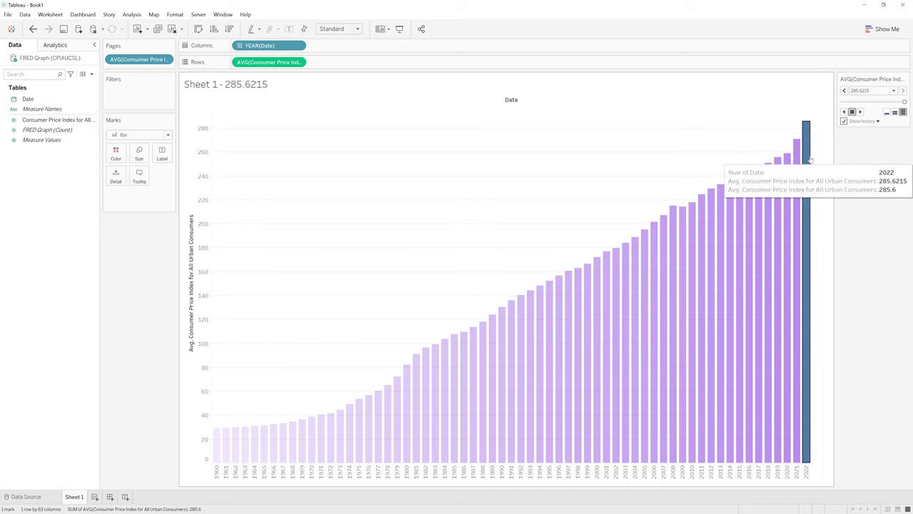
click(865, 122)
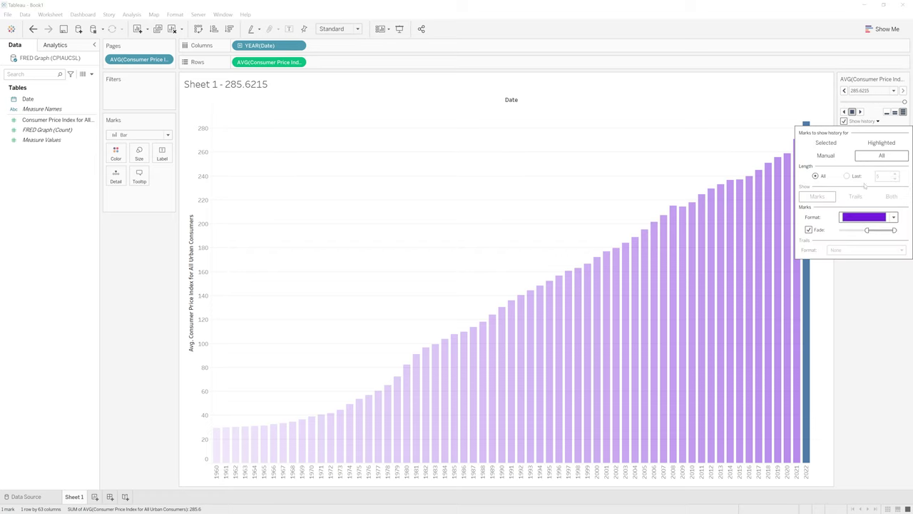
click(904, 79)
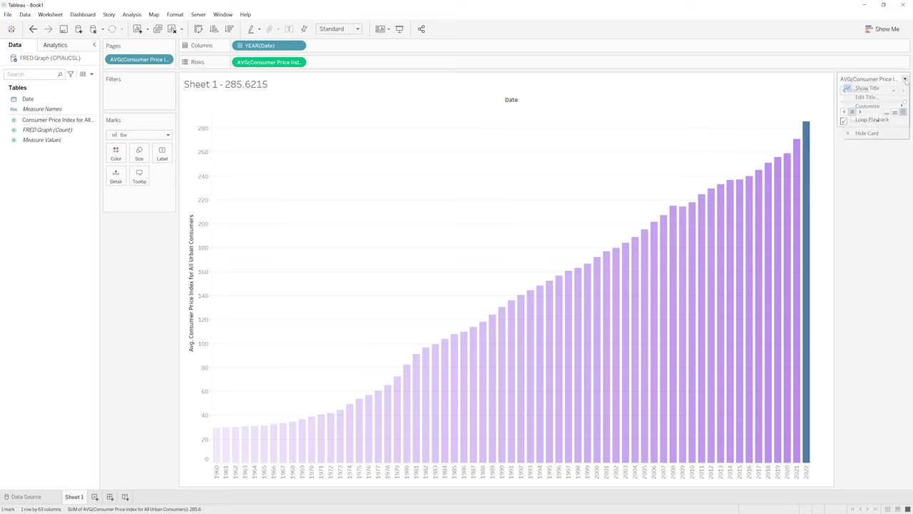
click(883, 119)
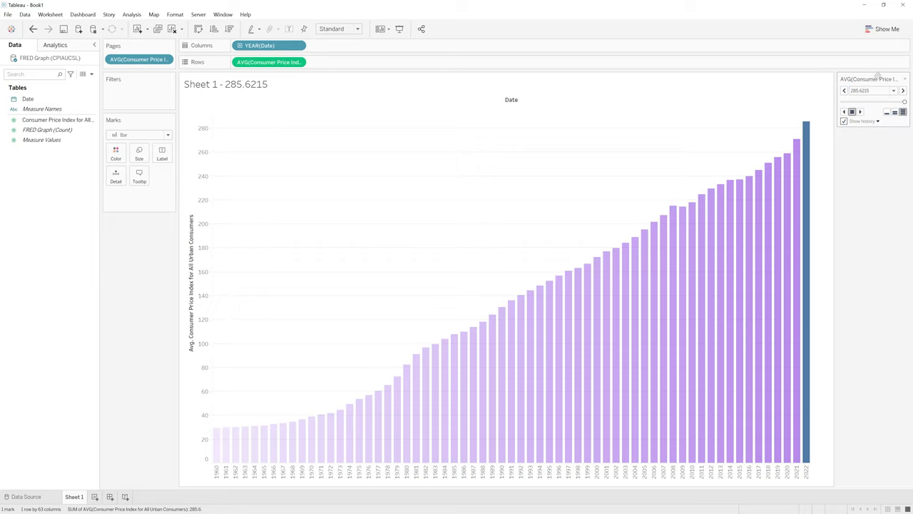
click(860, 112)
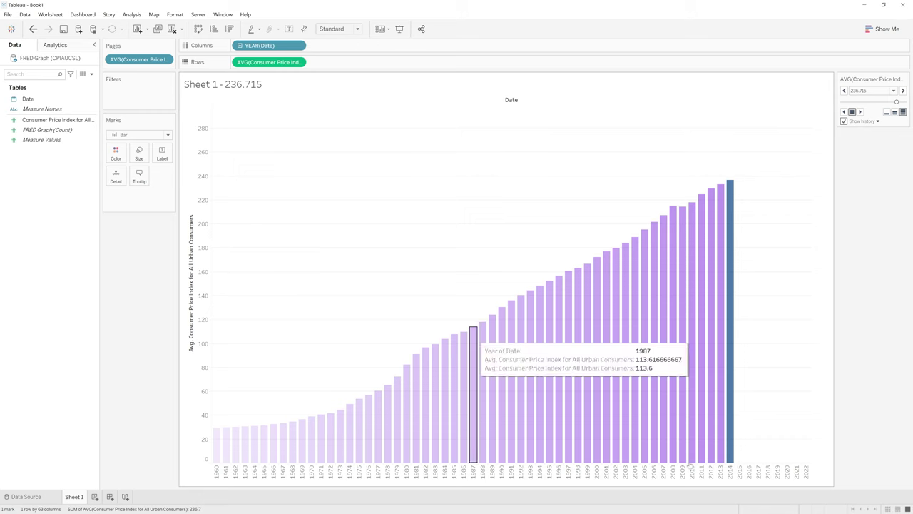
Trim the title to just 'Sheet 1' and make the axis labels and Date header larger and bold.
double_click(237, 91)
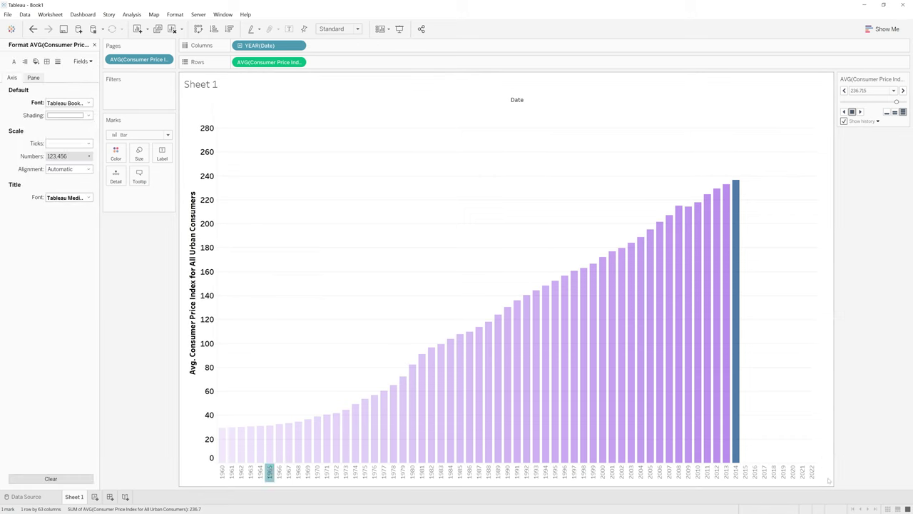
right_click(791, 332)
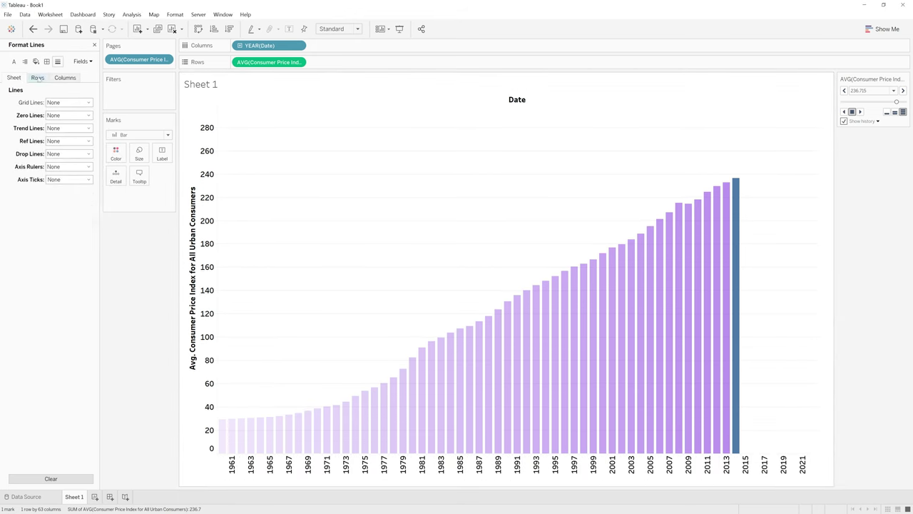
click(94, 44)
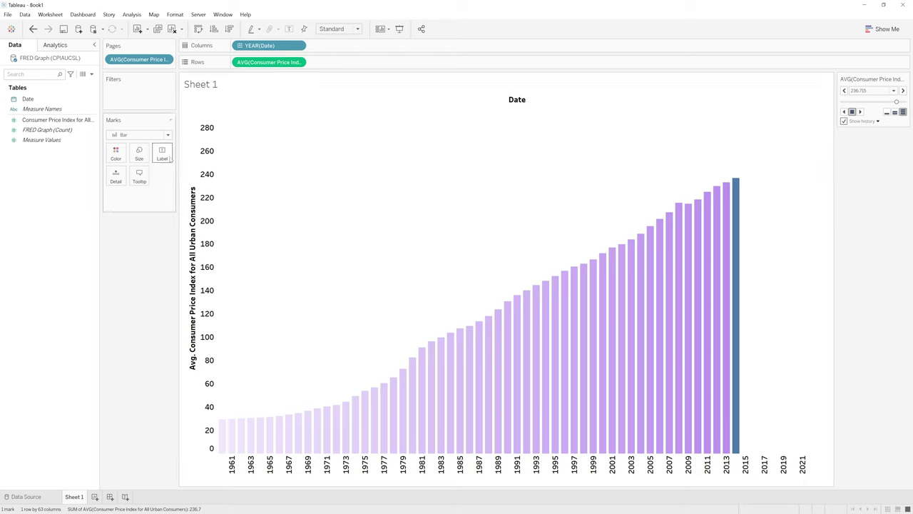
Switch the marks to much larger circles and replay the looping animation from 1960.
click(167, 135)
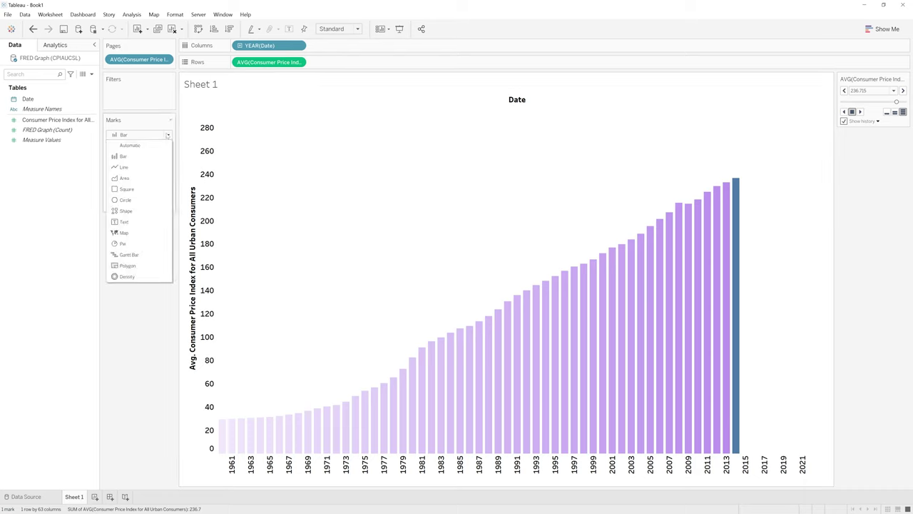
click(136, 202)
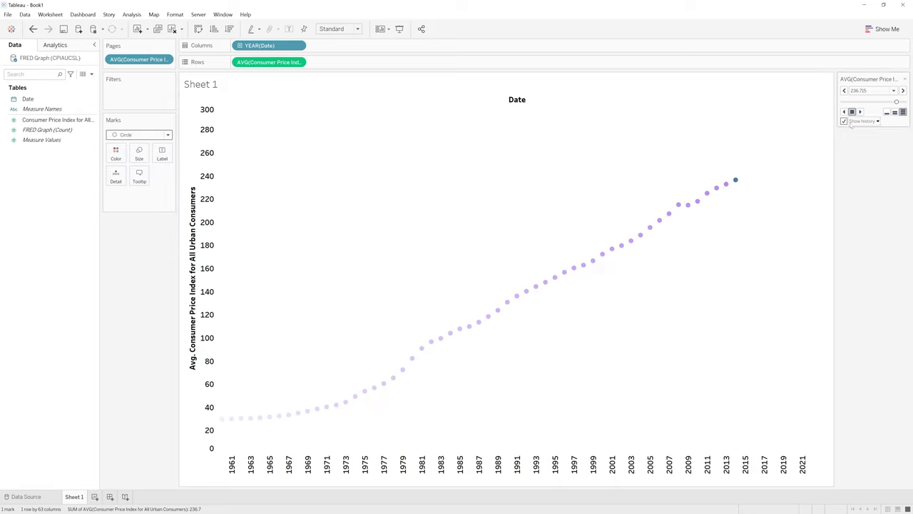
click(139, 153)
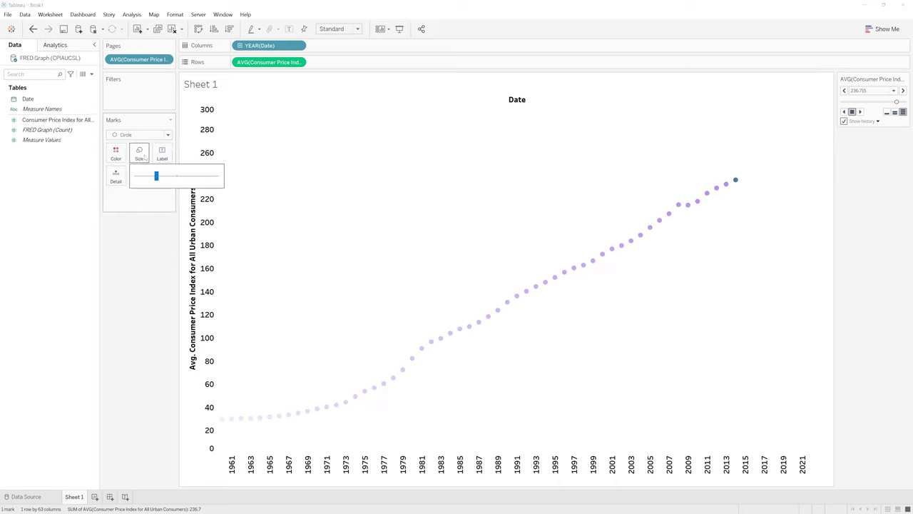
click(179, 175)
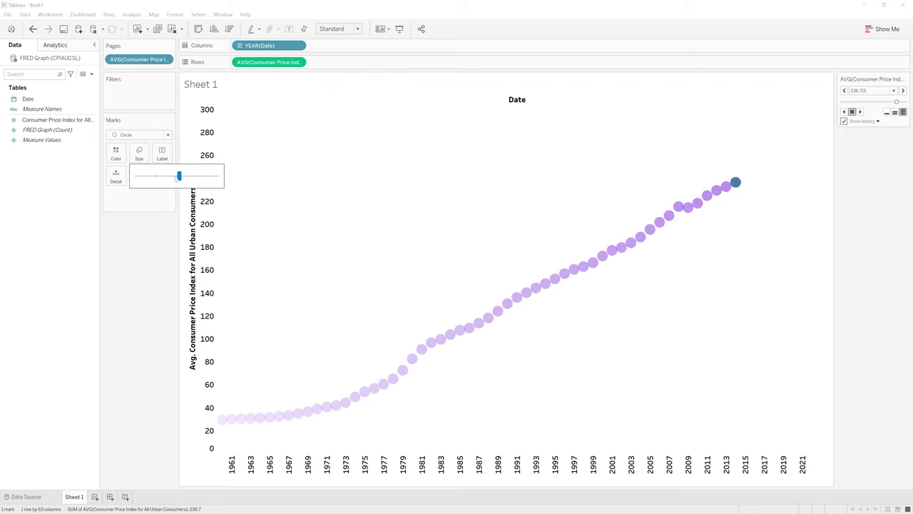
click(849, 144)
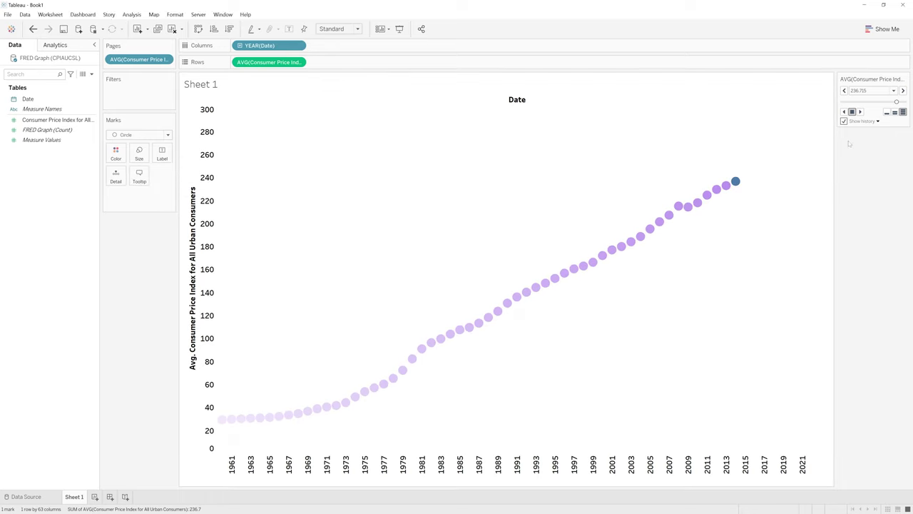
click(861, 112)
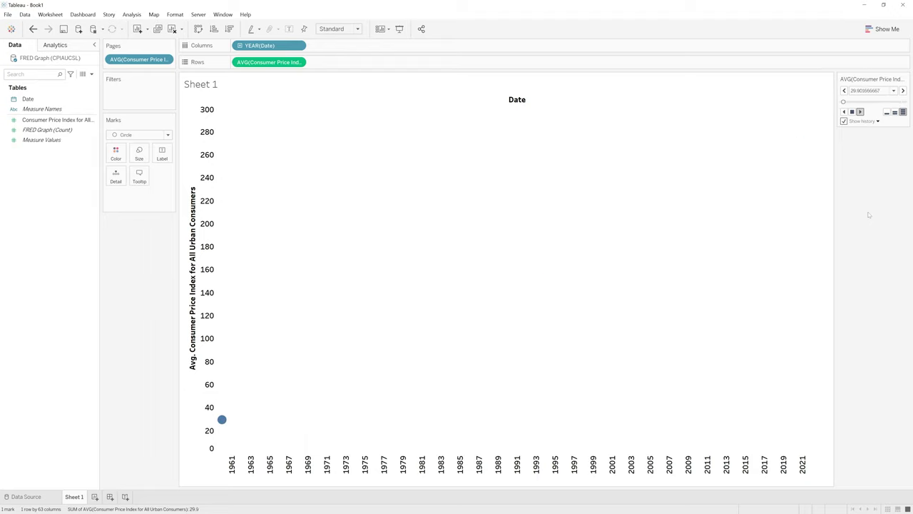